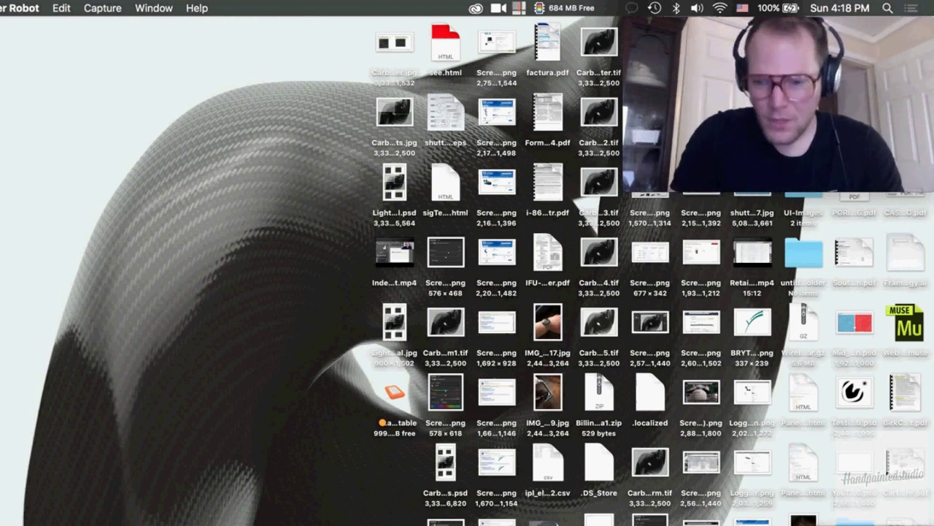
Bring the InDesign document window into focus and show the Window menu's list of panels.
key(F11)
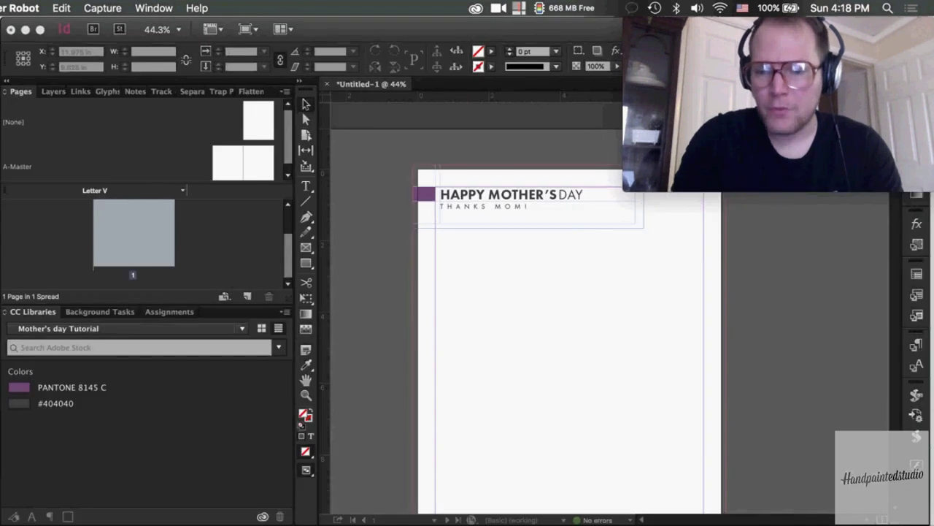
click(444, 85)
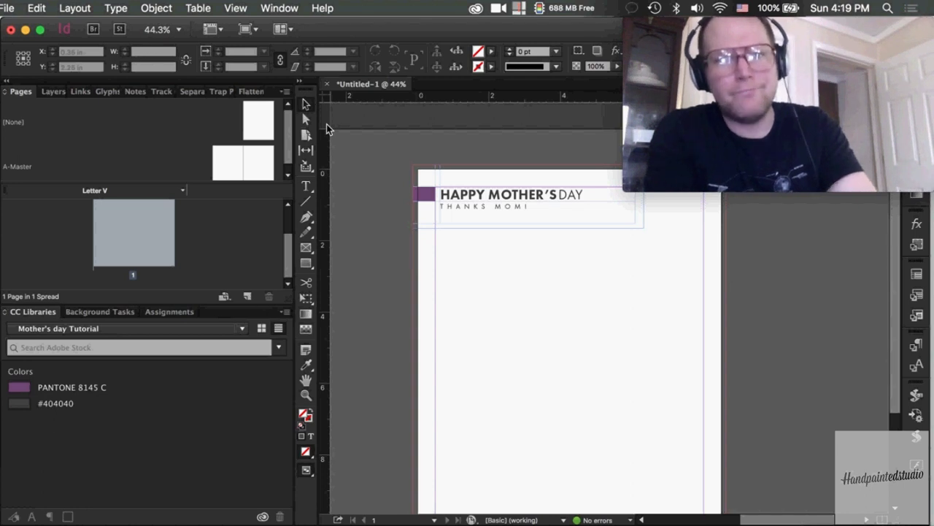
click(278, 7)
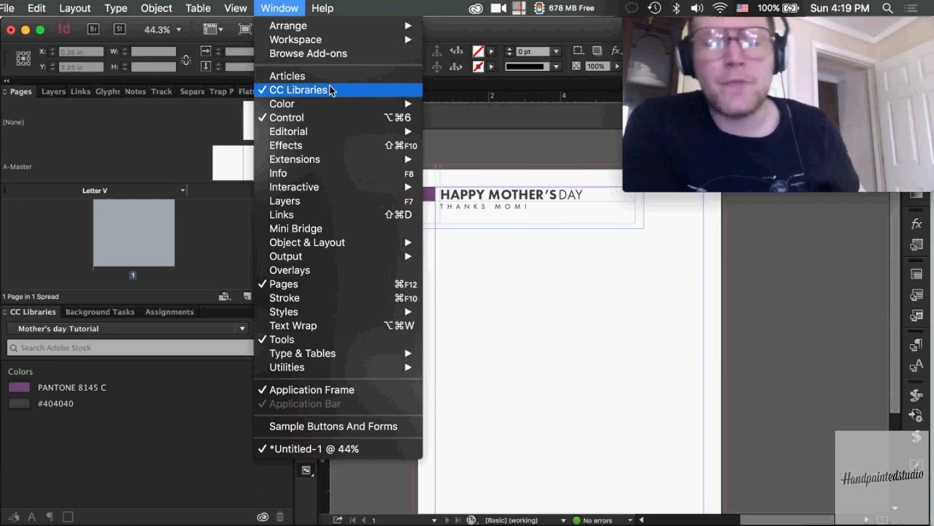
Close the Window menu without choosing any panel.
click(440, 38)
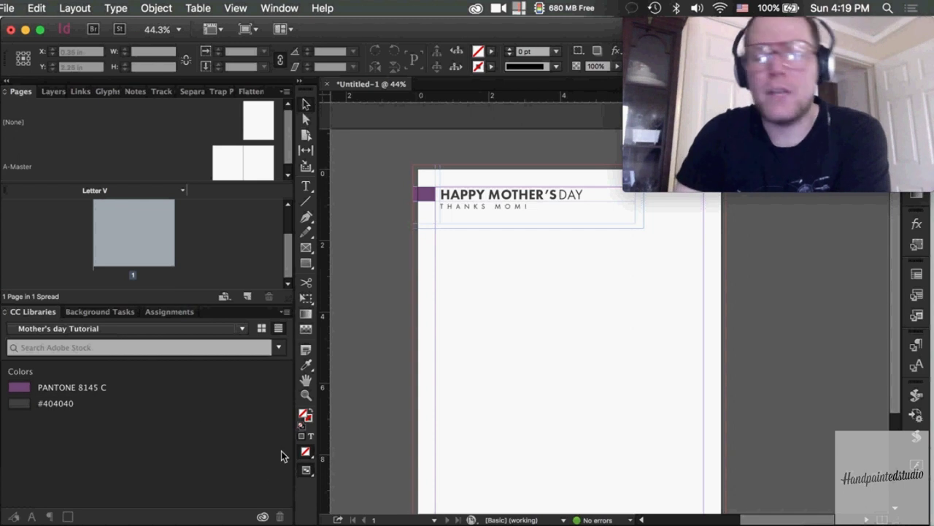
Delete the PANTONE 8145 C and #404040 swatches from the Mother's day Tutorial library.
click(94, 388)
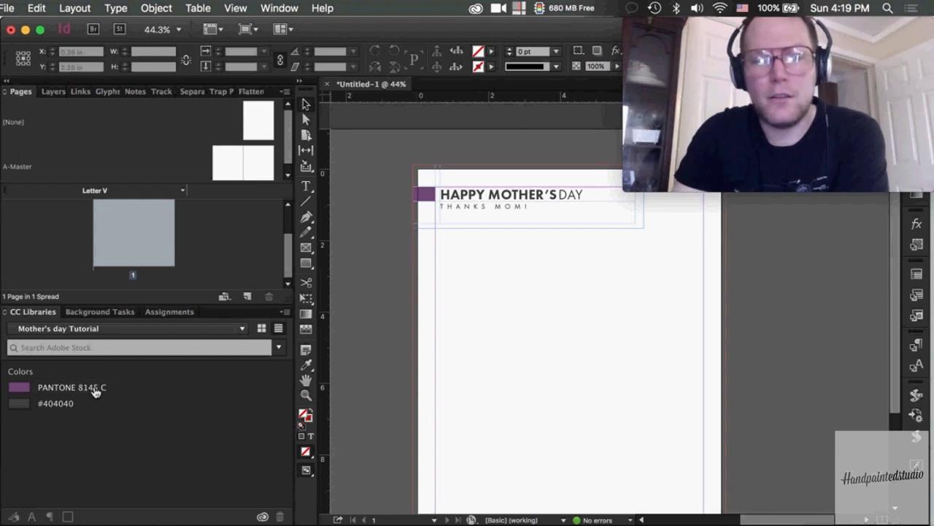
click(280, 516)
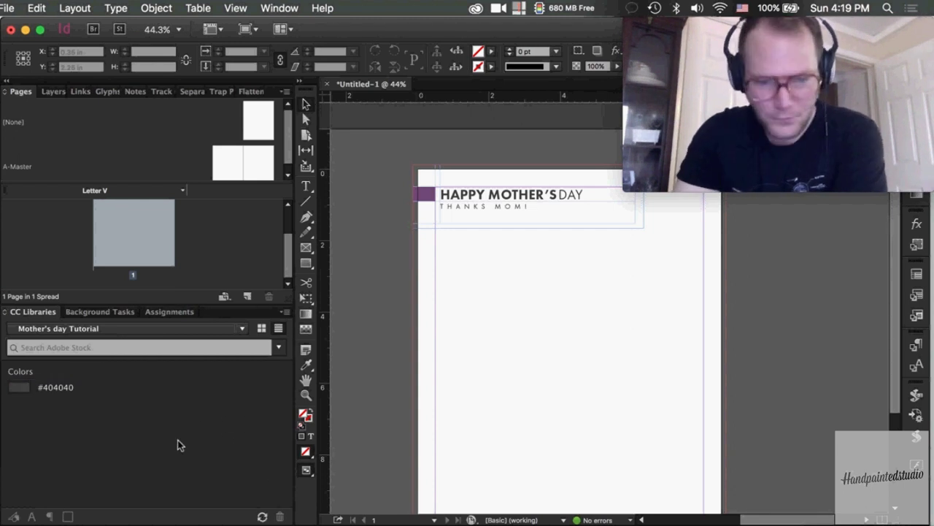
click(114, 387)
click(280, 516)
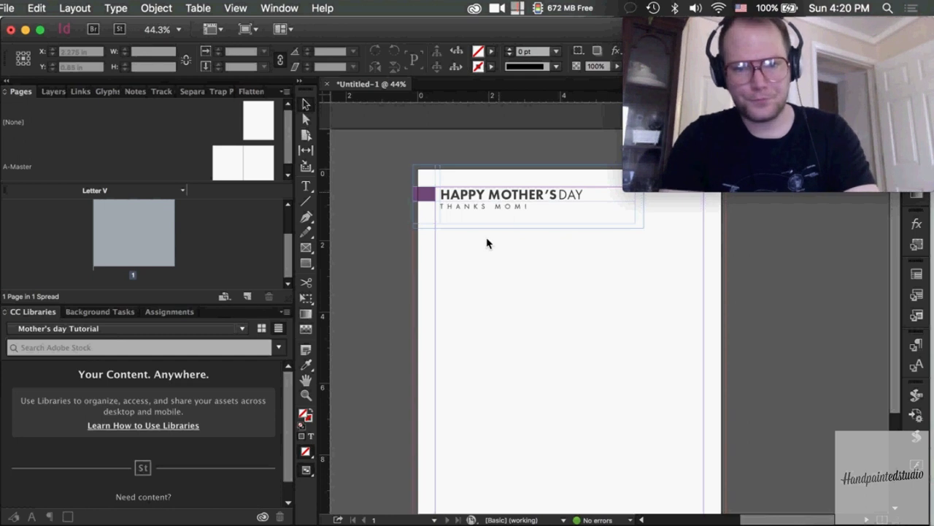
Switch to Preview screen mode and select the header group of purple square and headline.
key(super+shift+s)
text(w)
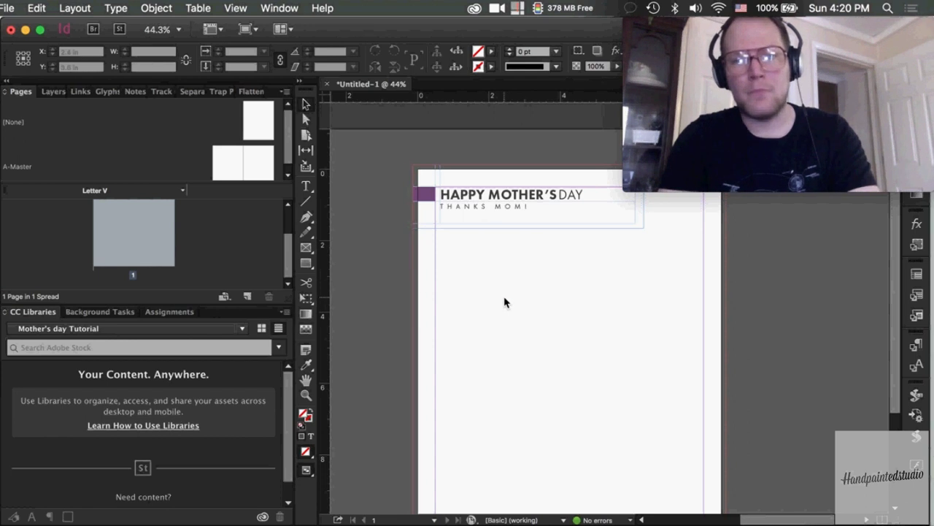
scroll(503, 301, right, 1)
key(w)
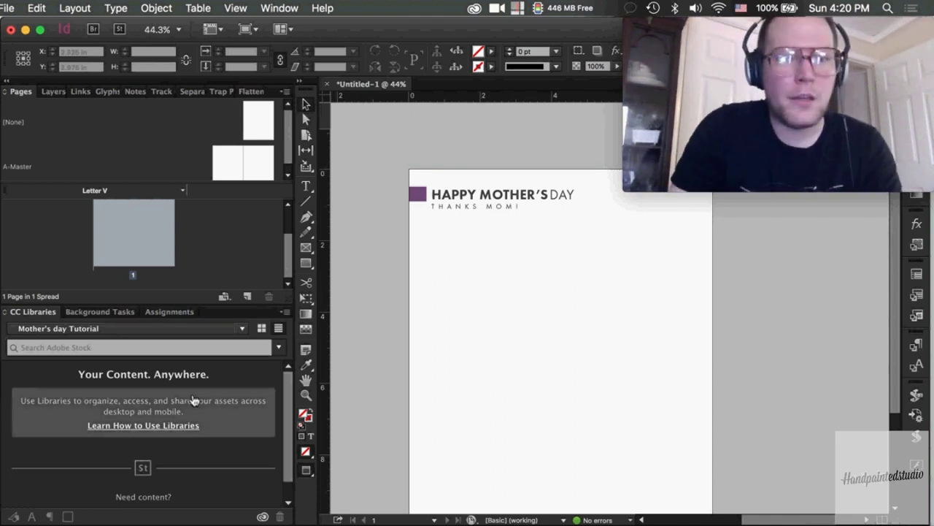
click(482, 196)
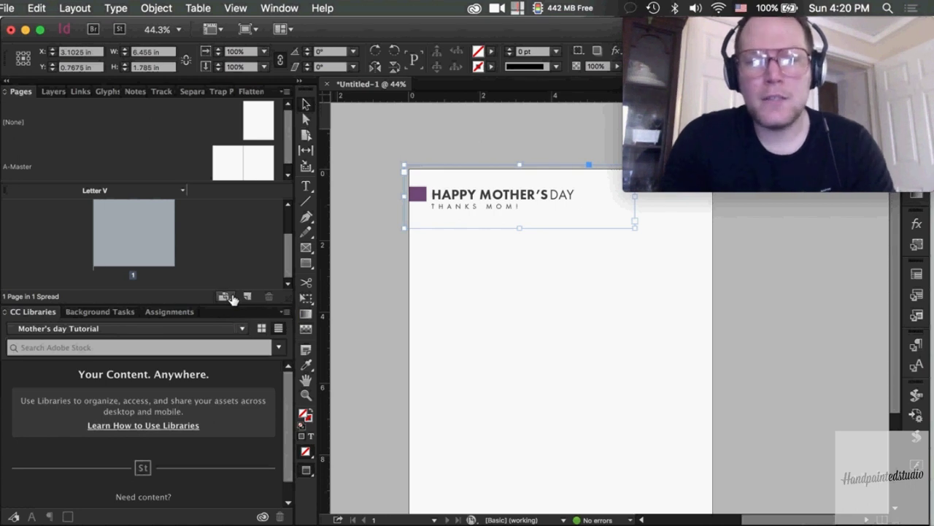
click(236, 330)
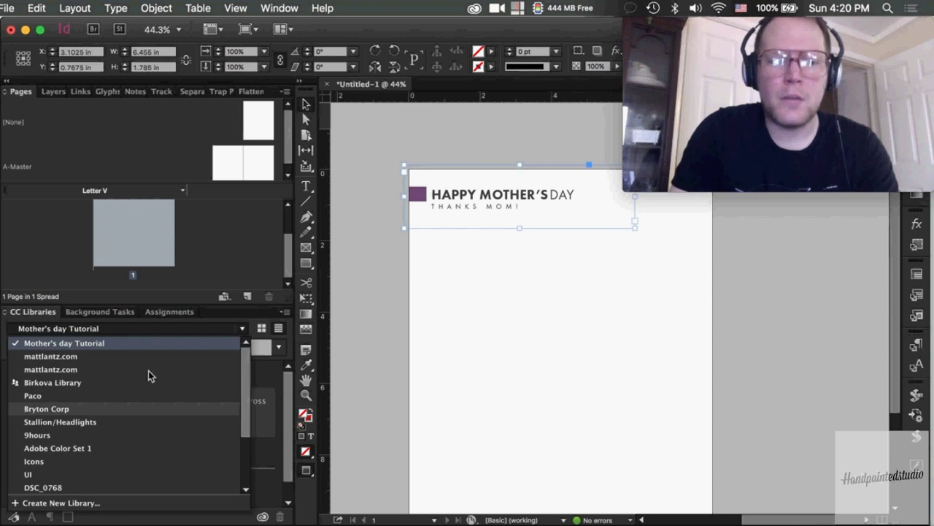
click(122, 342)
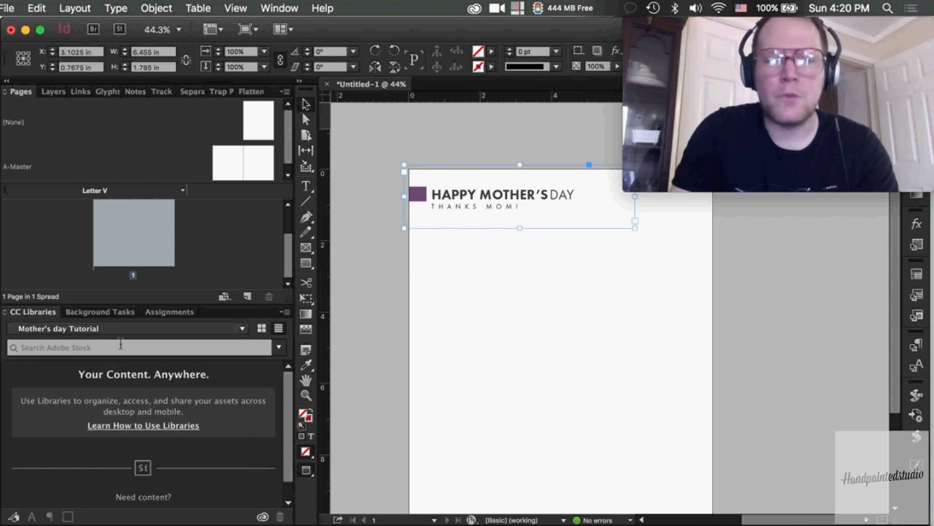
click(473, 8)
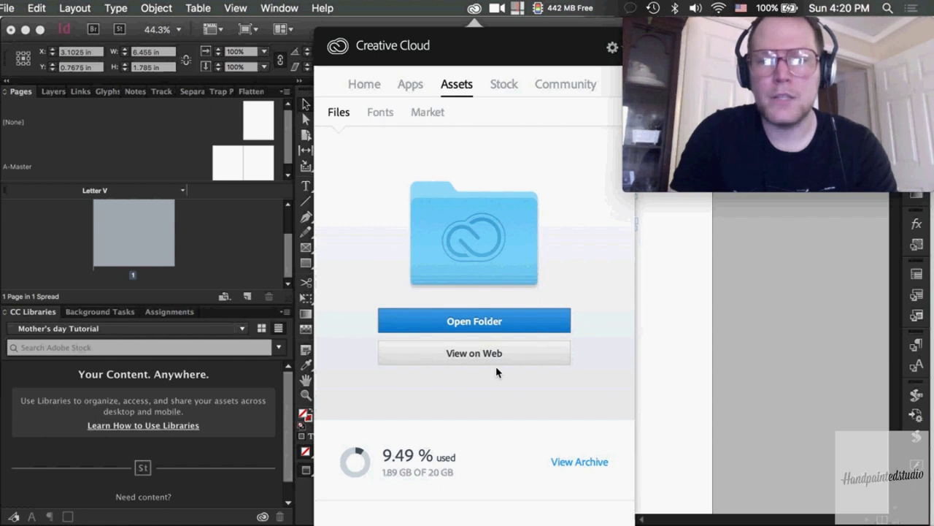
click(654, 353)
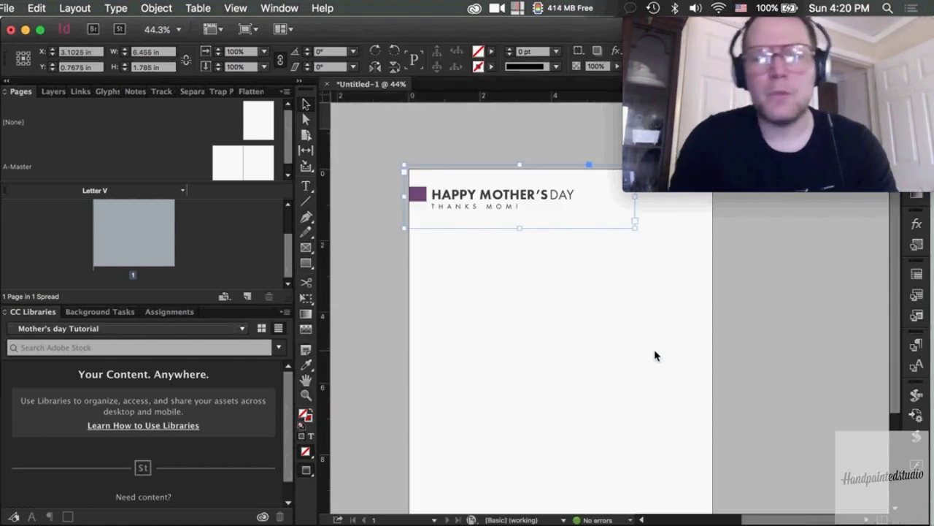
click(242, 328)
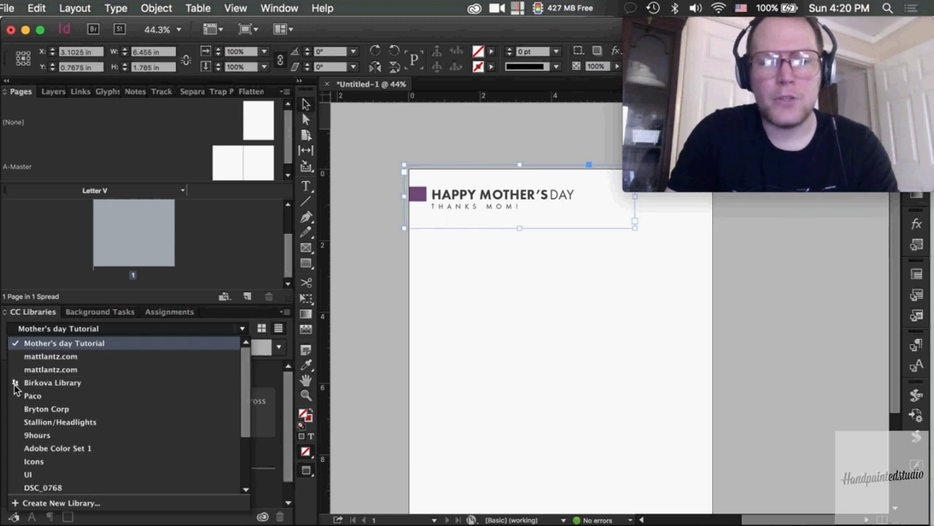
mouse_move(16, 387)
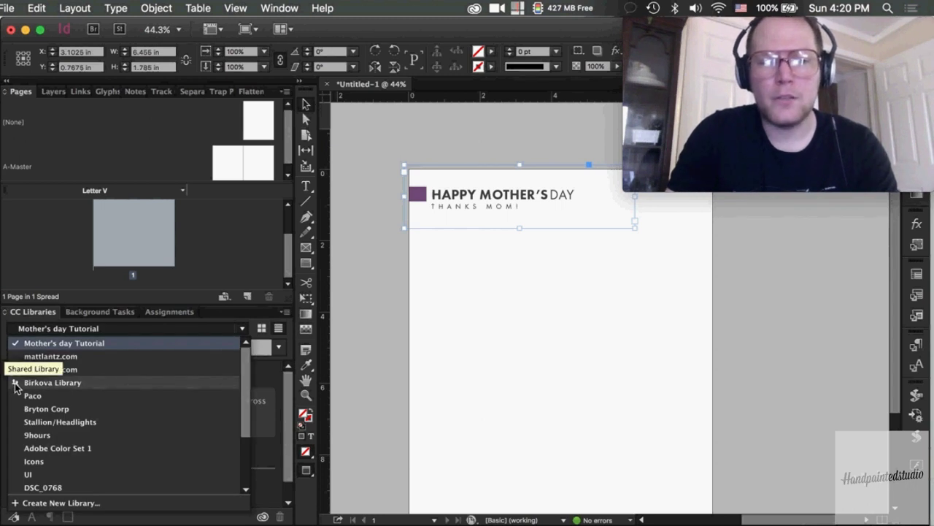
click(410, 361)
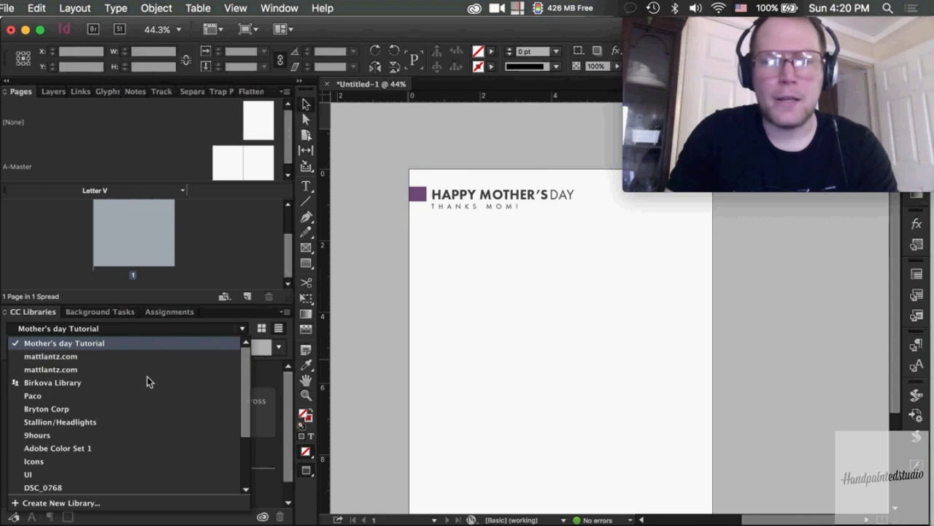
click(243, 328)
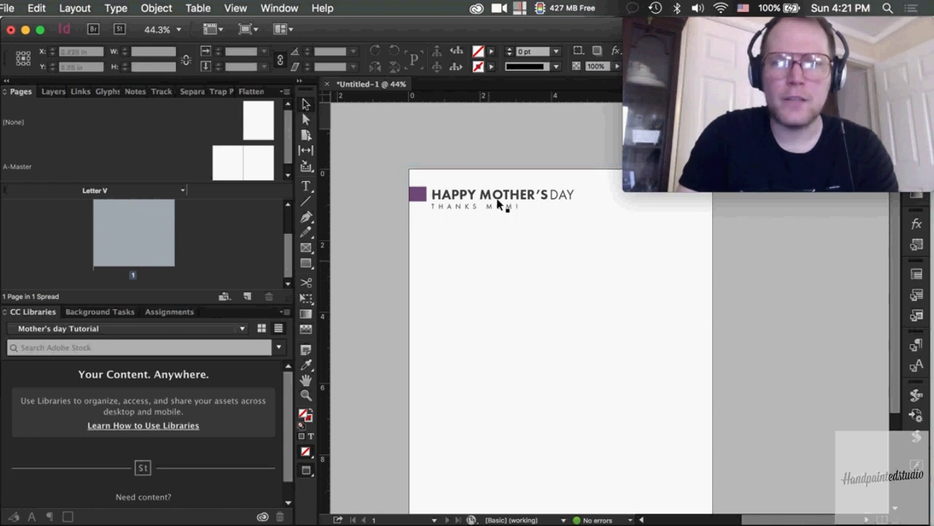
Check the kerning of 'PP' in the HAPPY headline, then select the headline frame as an object.
click(470, 184)
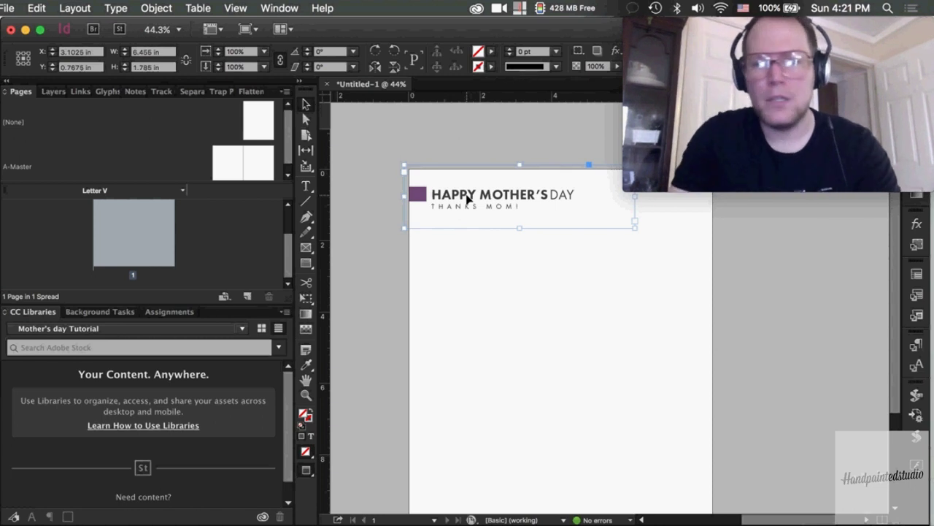
double_click(449, 195)
drag(451, 195, 468, 194)
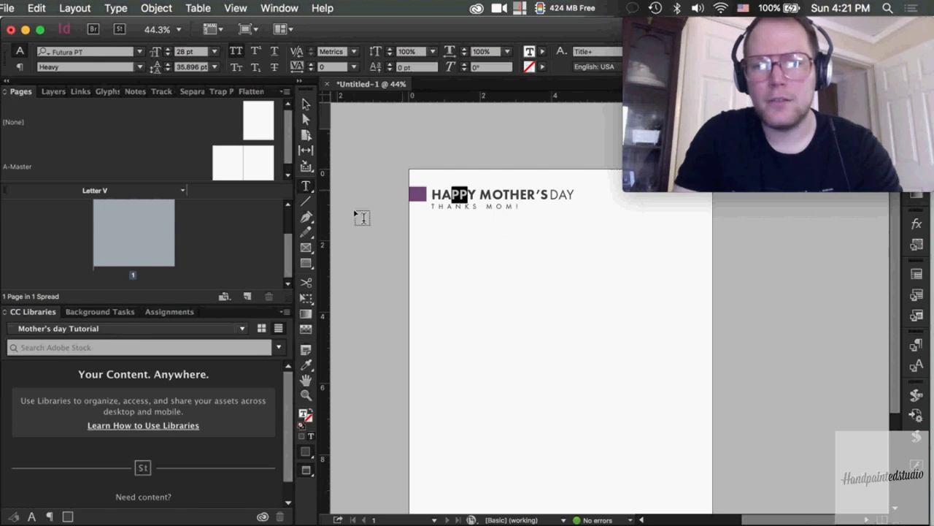
click(306, 104)
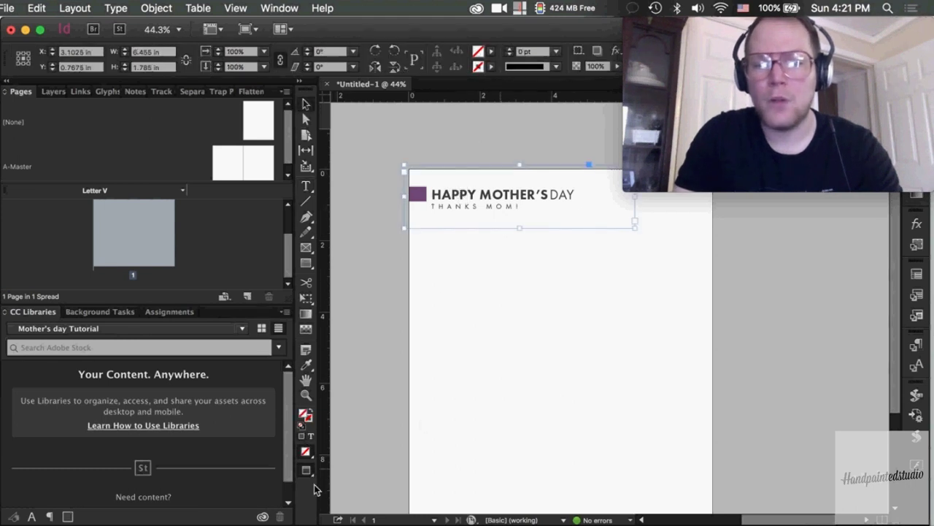
Save the letterhead header to the library as Artwork 1 and place a copy on the page.
click(13, 517)
drag(160, 399, 419, 275)
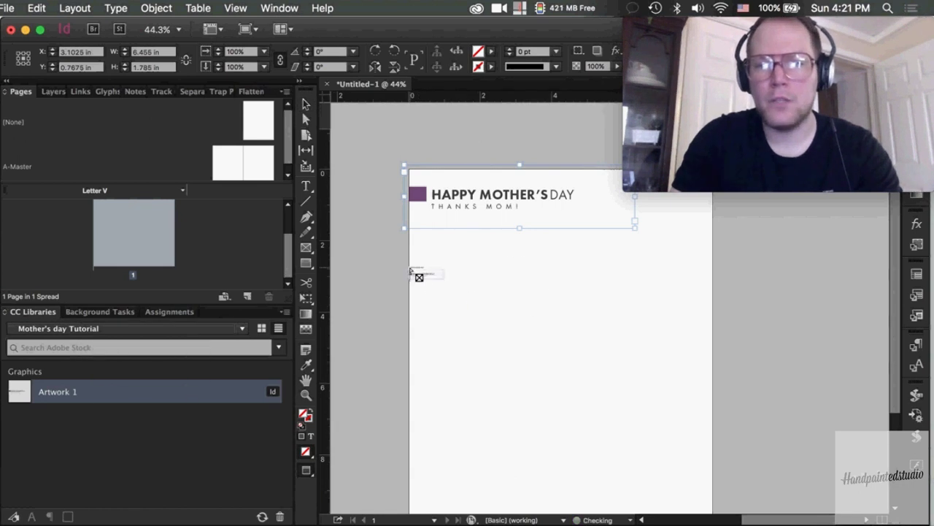
click(404, 261)
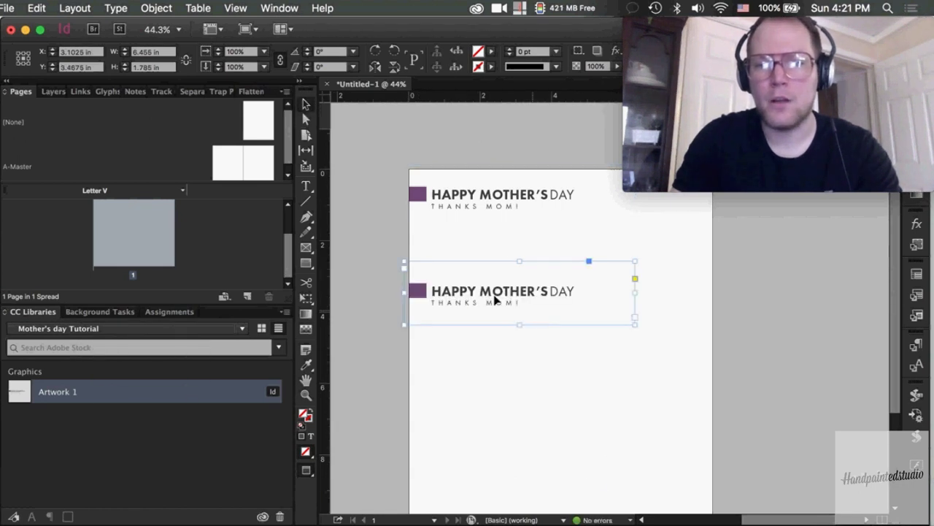
drag(472, 298, 473, 256)
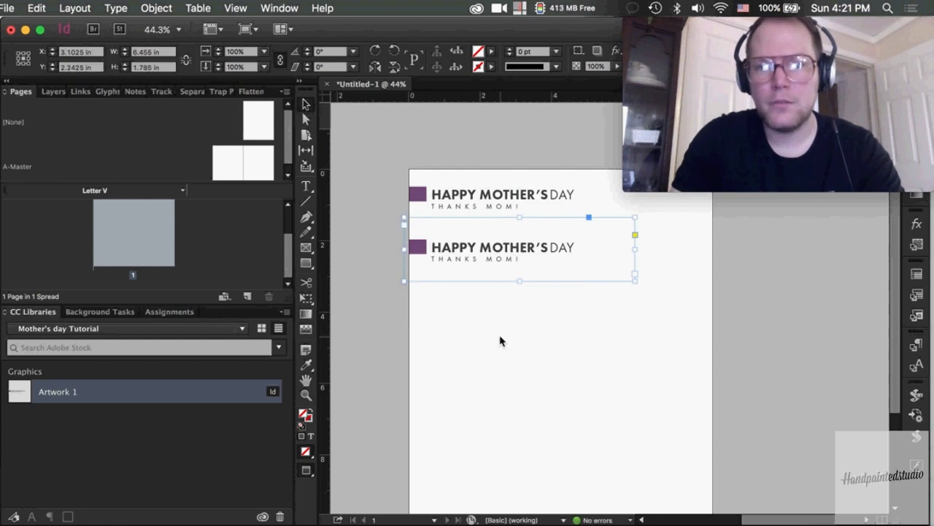
click(515, 319)
Delete the original headline and move the placed copy to the top of the page.
click(480, 209)
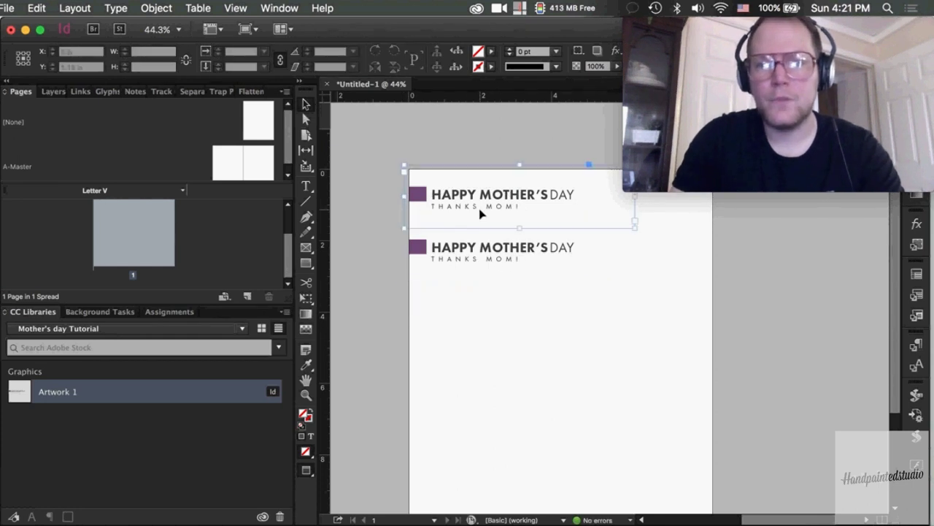
key(Delete)
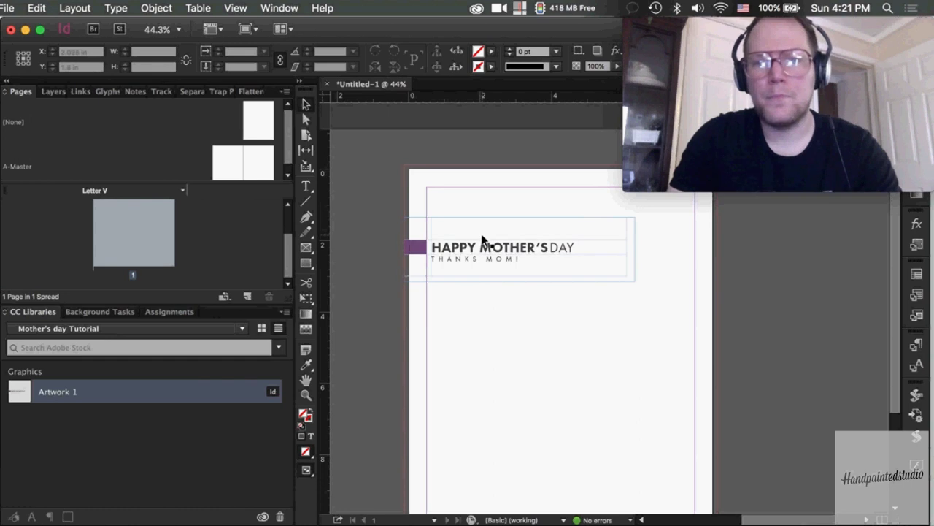
drag(482, 241, 444, 225)
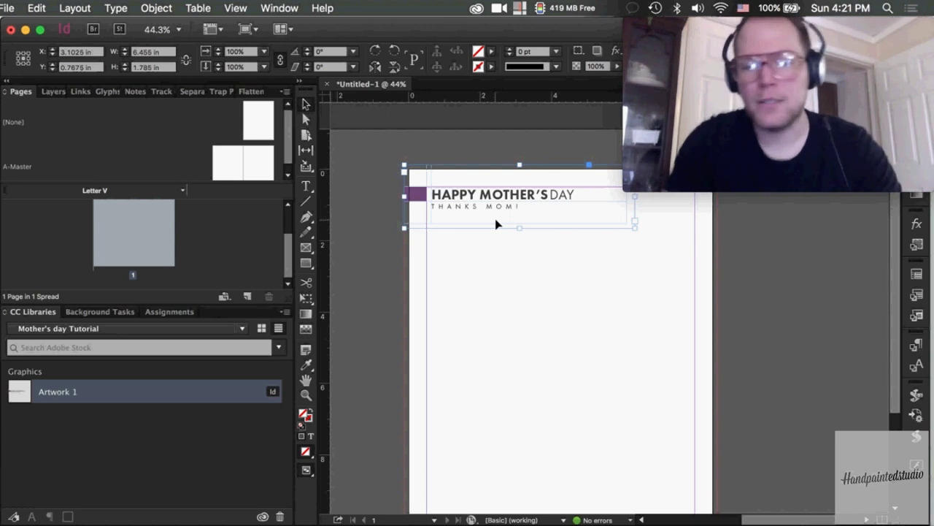
In Preview mode, drag the Happy Mother's Day text frame into the library as Artwork 2.
click(490, 282)
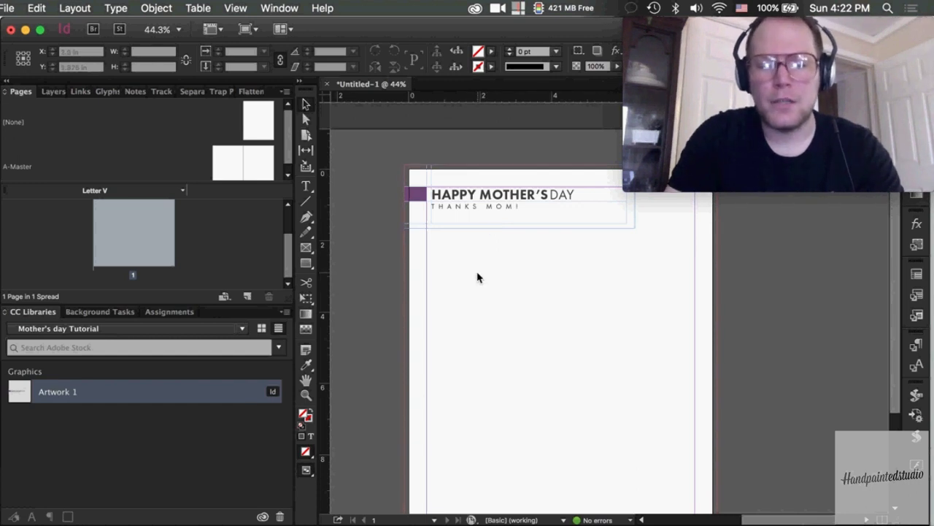
key(w)
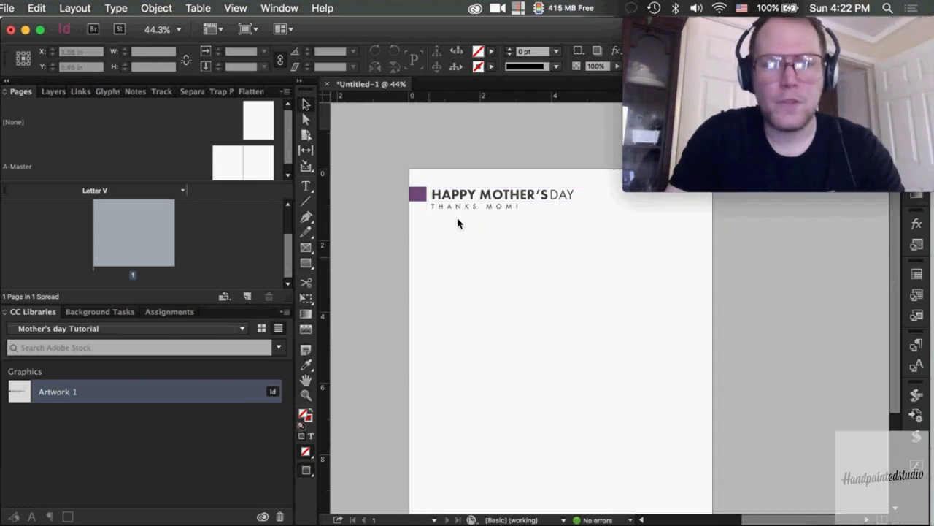
click(426, 223)
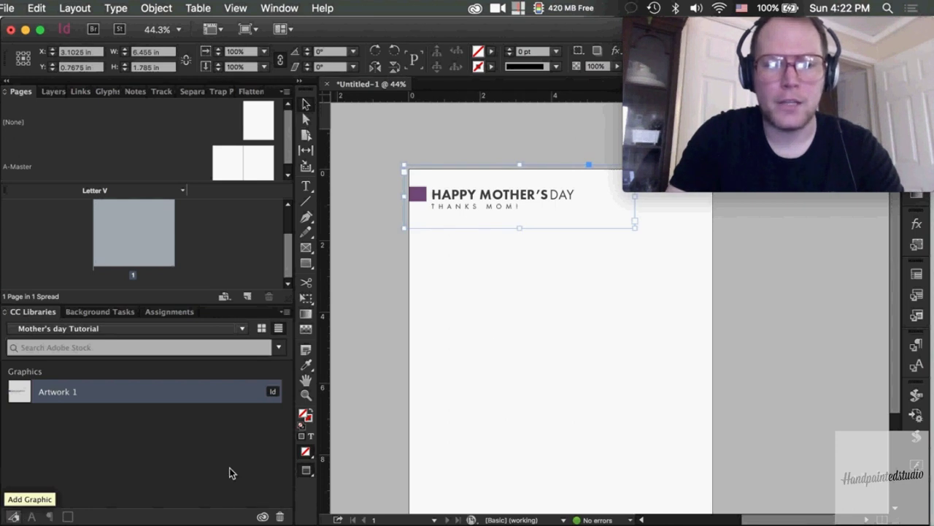
click(490, 337)
click(470, 212)
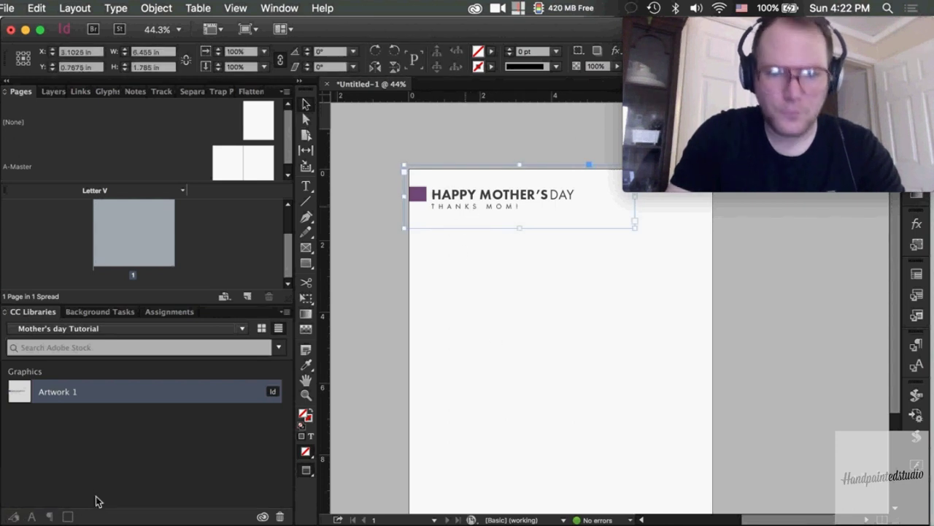
drag(466, 219, 173, 420)
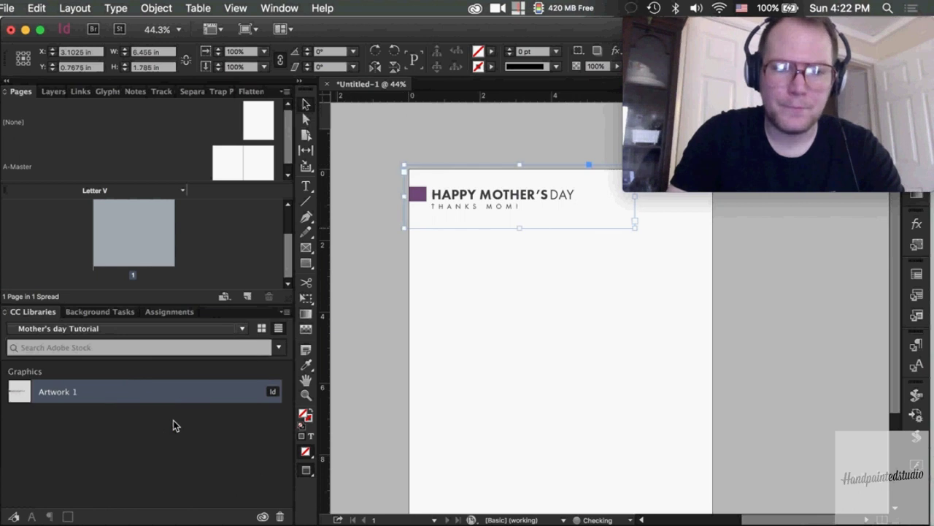
drag(476, 215, 104, 432)
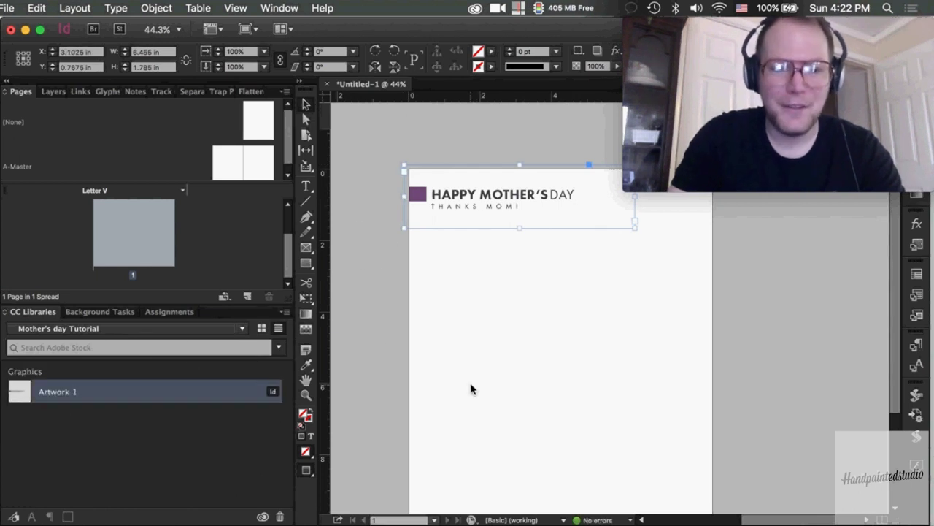
Edit the heading text and select the inline purple square before 'HAPPY'.
double_click(419, 197)
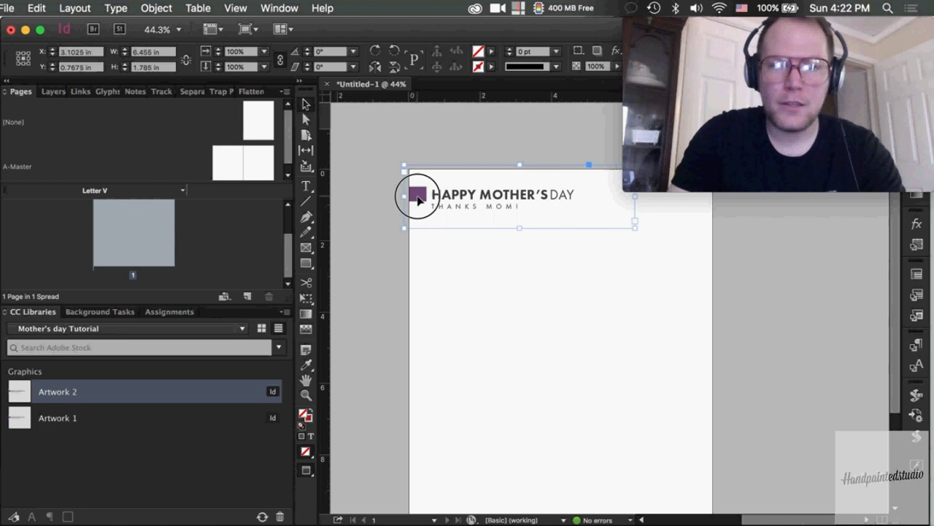
click(421, 198)
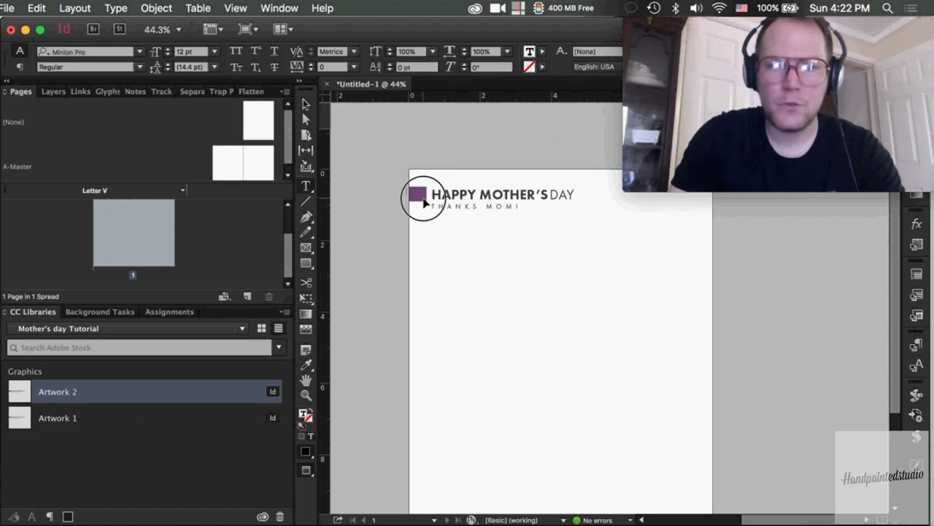
drag(421, 199, 425, 200)
click(425, 200)
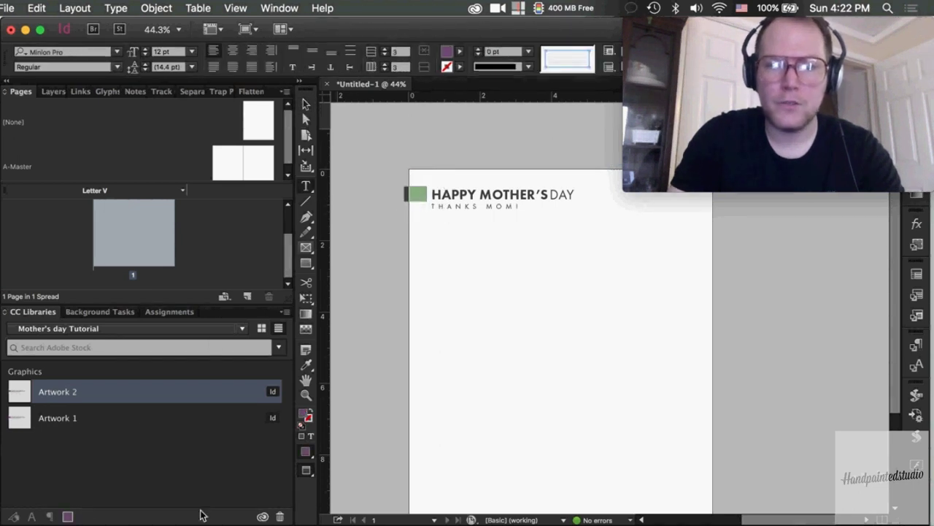
Add the square's purple PANTONE 8145 C and the heading's #404040 grey as library colours, then deselect.
click(67, 517)
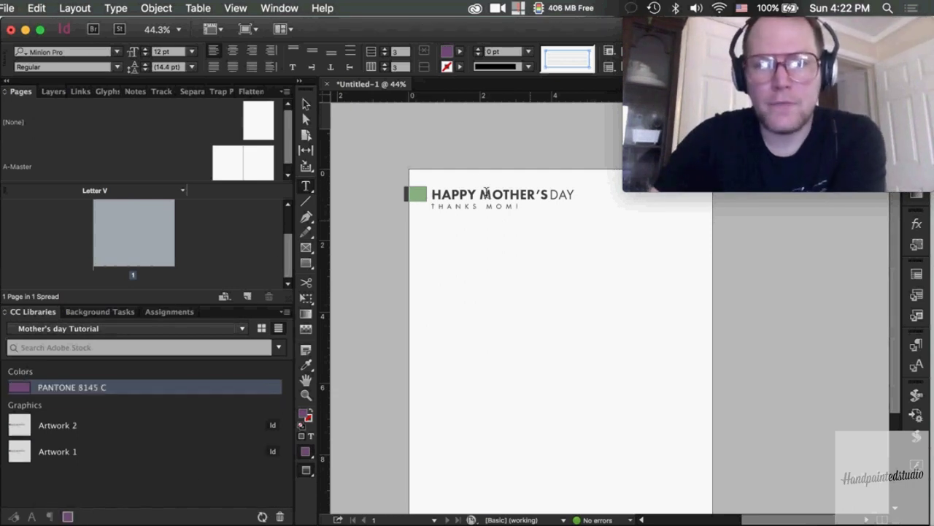
click(447, 195)
drag(453, 196, 477, 196)
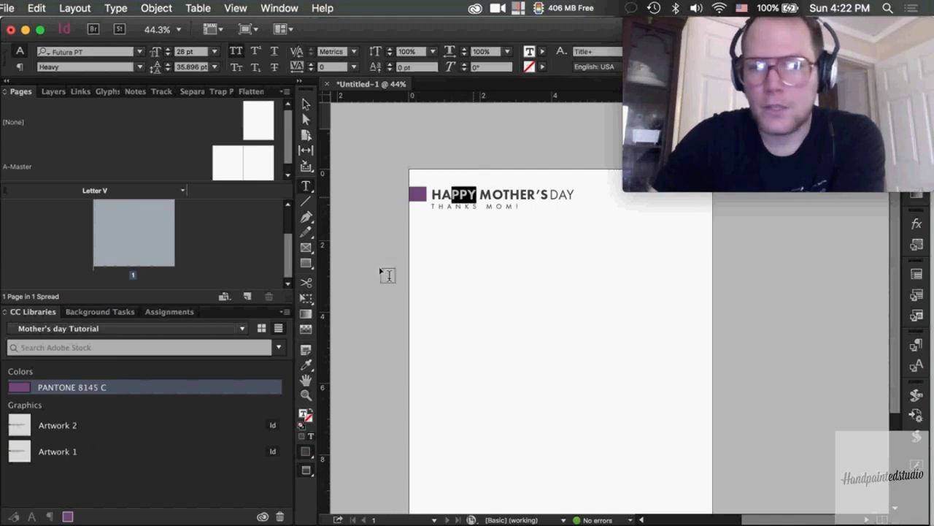
click(68, 516)
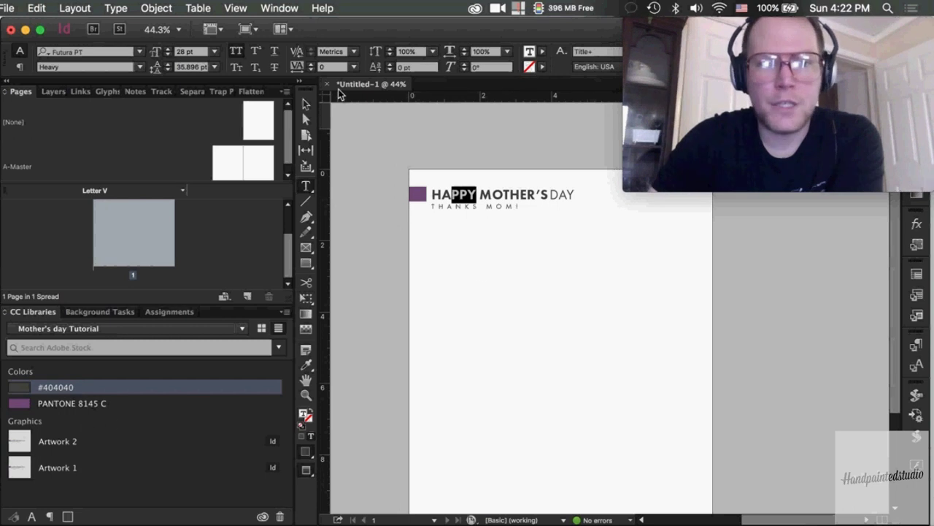
click(306, 103)
click(475, 248)
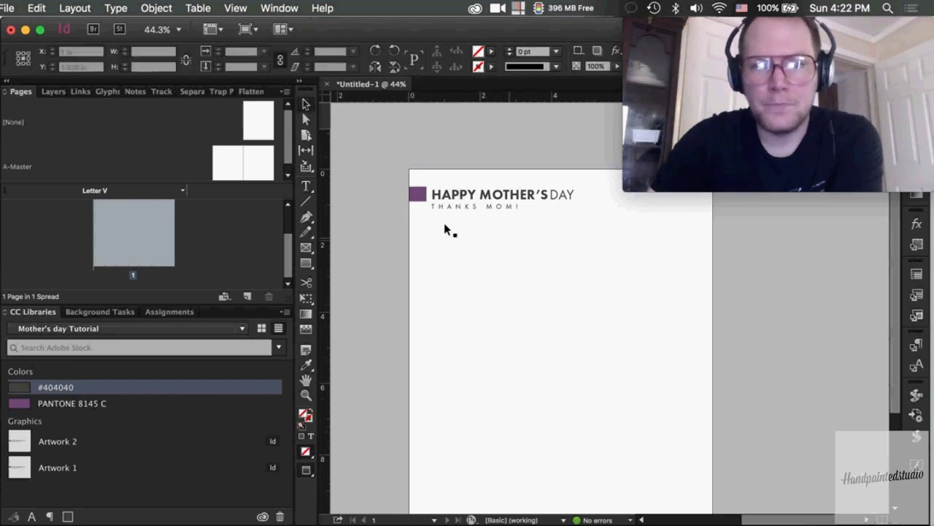